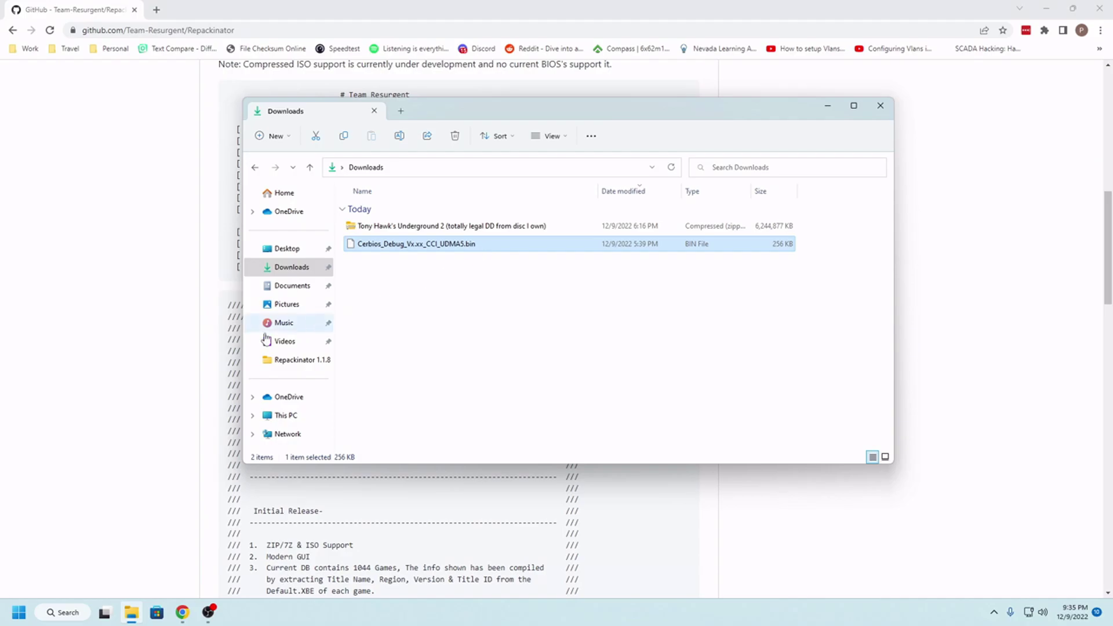
- Review the Repackinator README on GitHub, highlighting the CCI support entry in the V1.1.8 release notes
click(191, 356)
scroll(378, 261, up, 6)
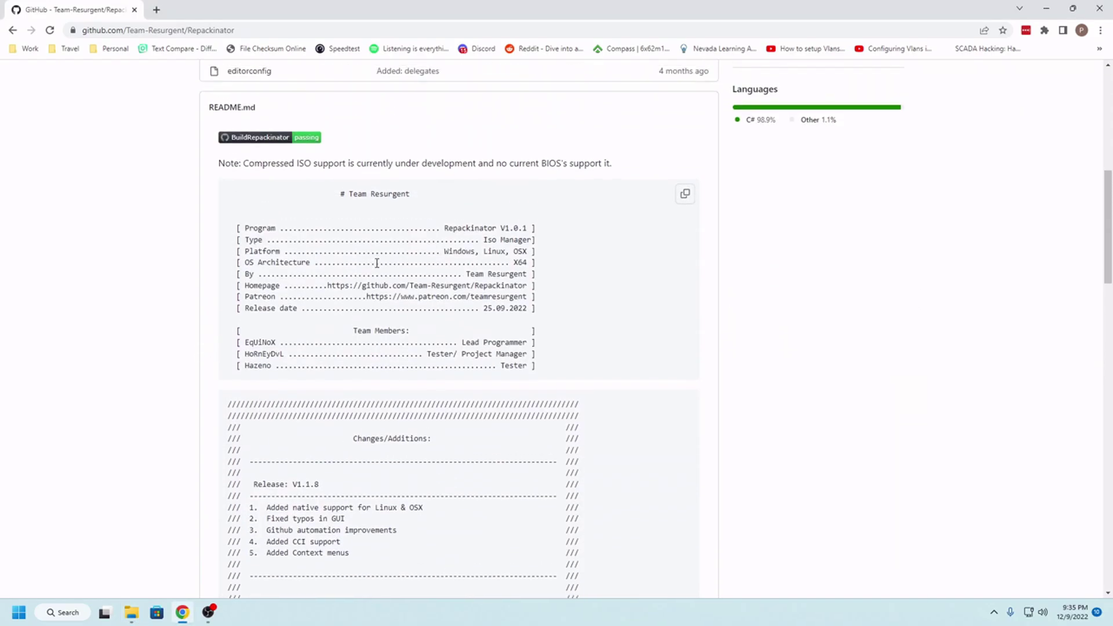
scroll(377, 264, up, 2)
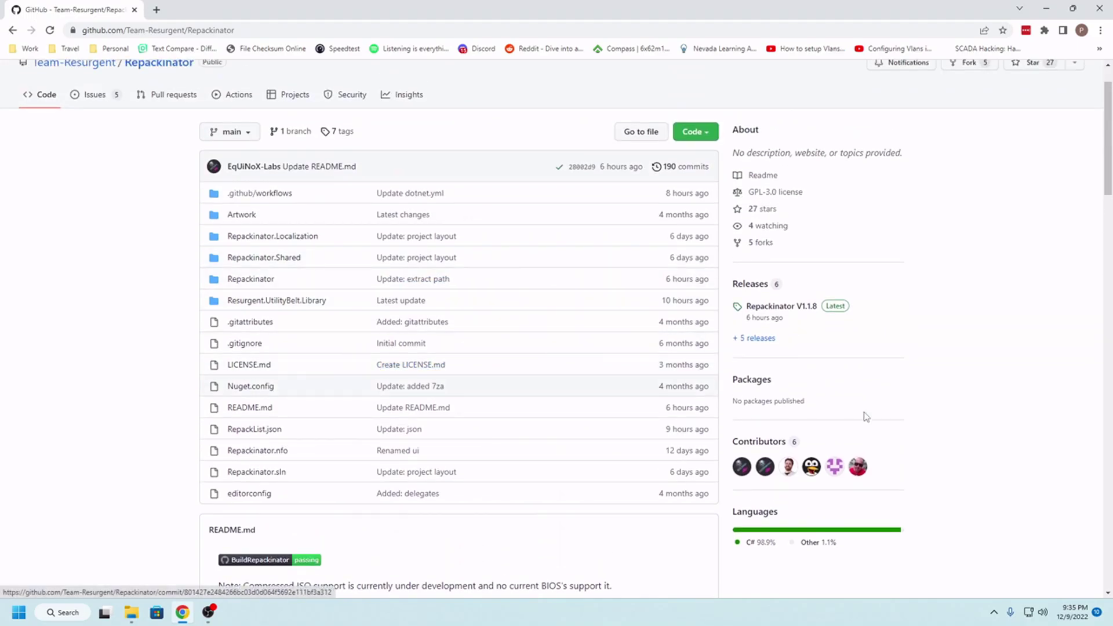
scroll(186, 272, down, 8)
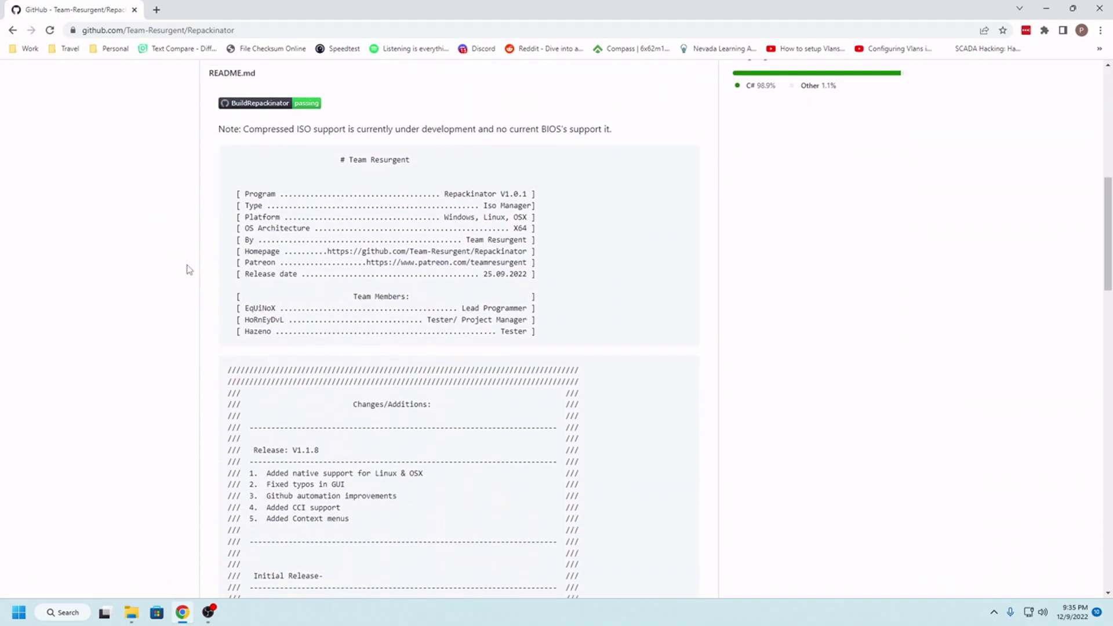
drag(262, 443, 345, 443)
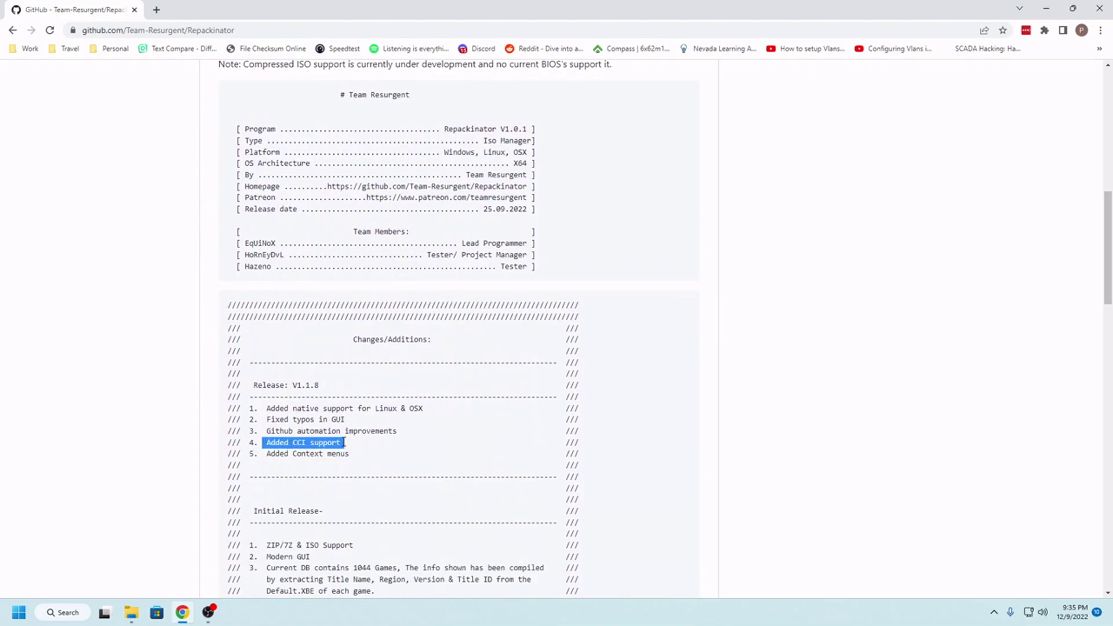
click(300, 444)
drag(295, 443, 304, 443)
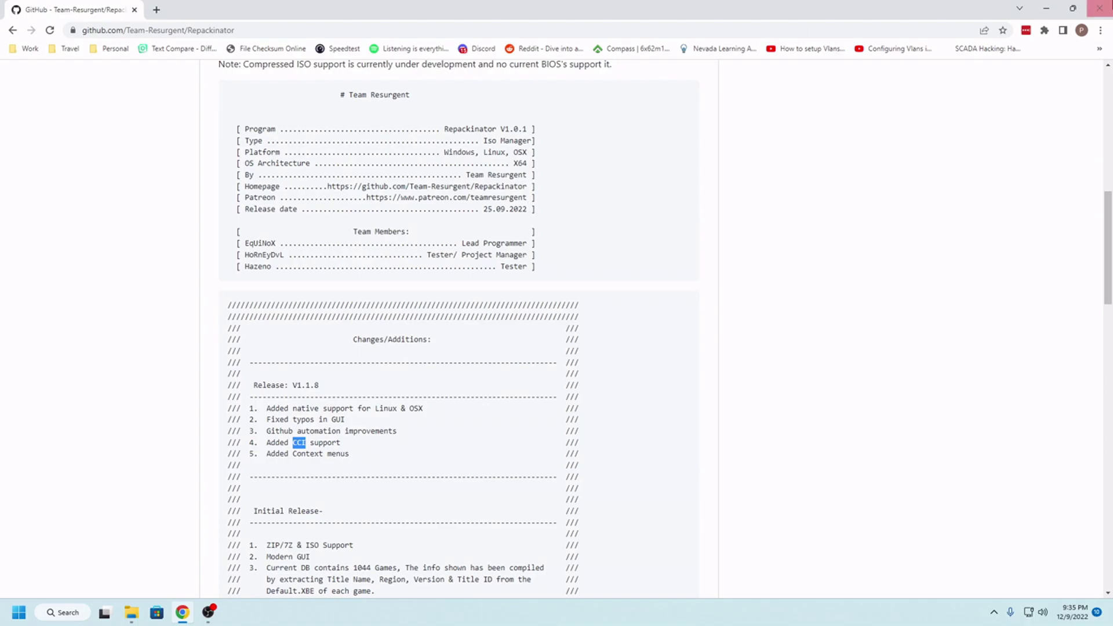
- Select the Tony Hawk's Underground 2 archive in Downloads and launch the repackinator application from the Repackinator 1.1.8 folder
click(1046, 7)
click(736, 268)
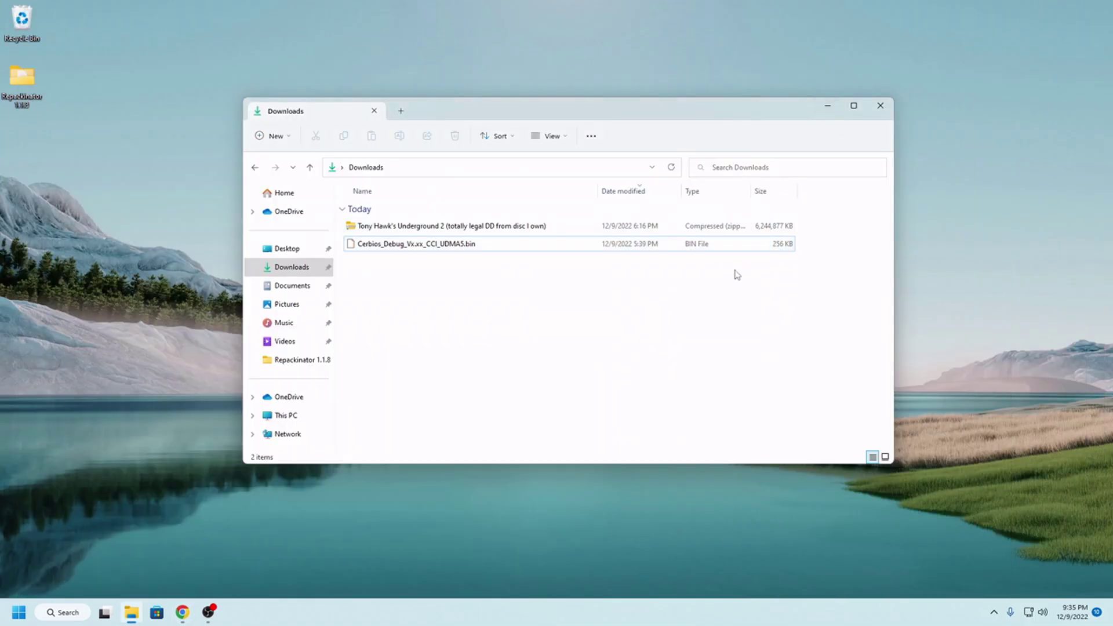
key(Up)
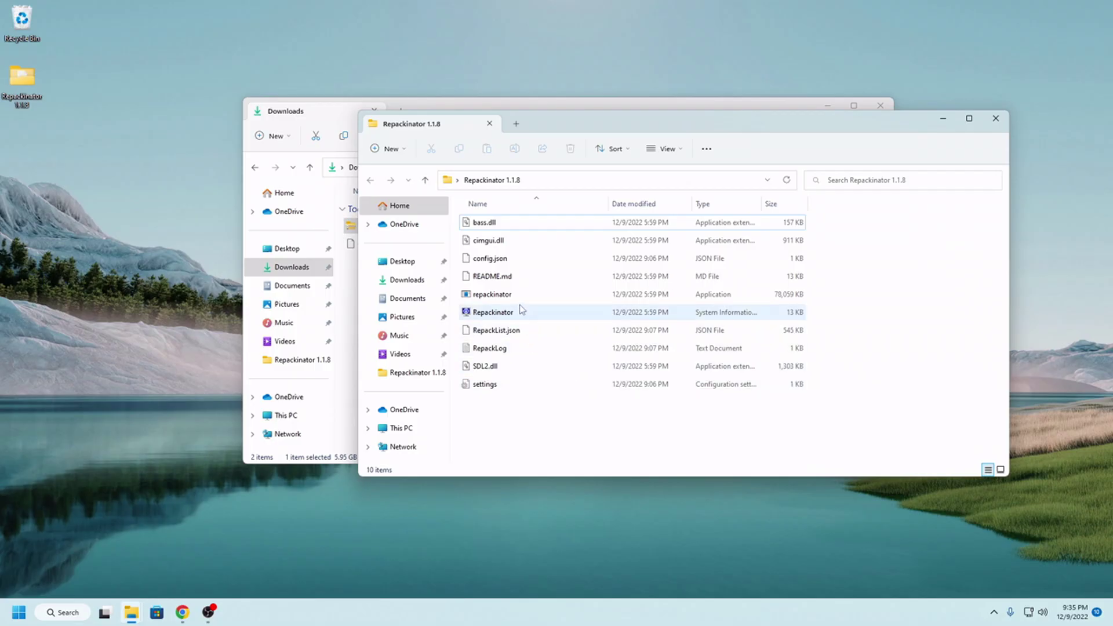
double_click(520, 295)
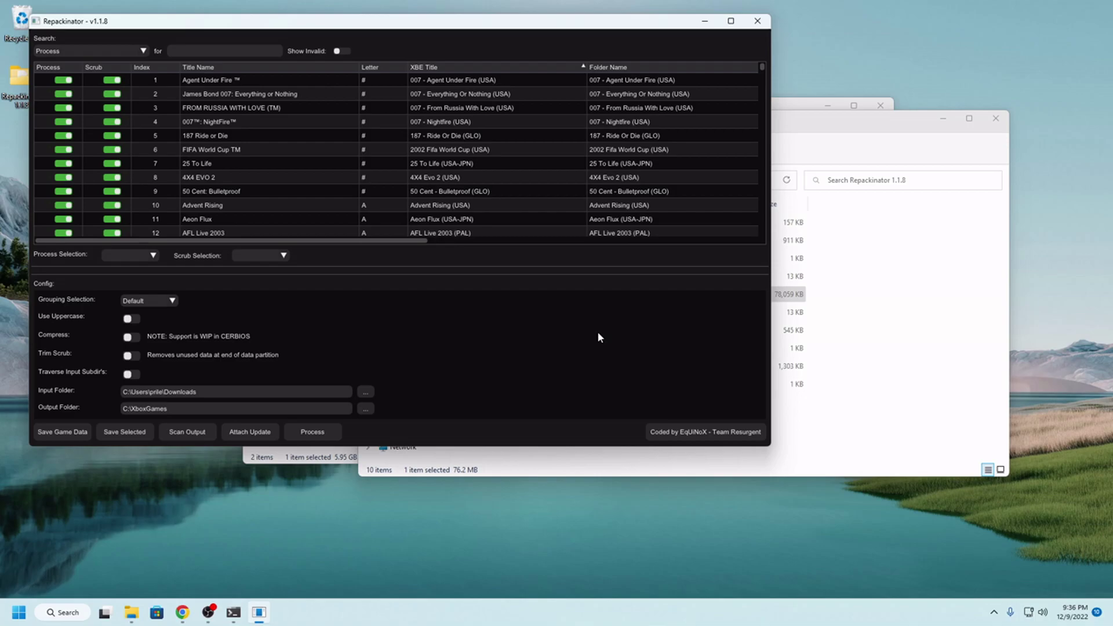
drag(610, 27, 645, 46)
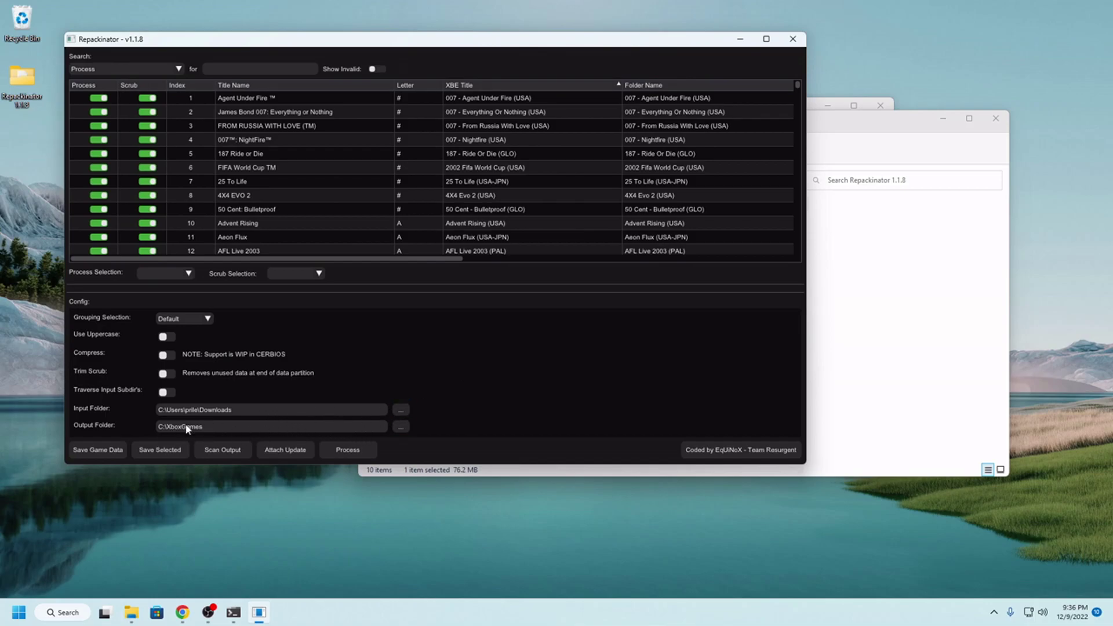
- Inspect the disc image files in the Tony Hawk's Underground 2 (FULL) folder under C:\XboxGames, leaving File Explorer minimized
click(875, 356)
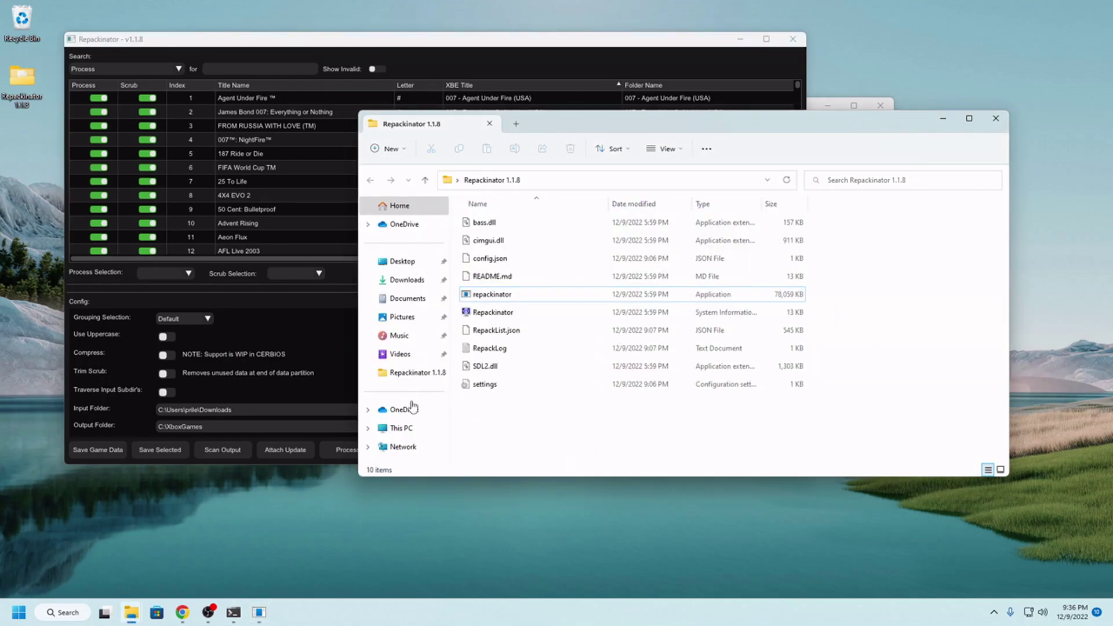
click(403, 261)
click(401, 428)
double_click(540, 243)
double_click(492, 335)
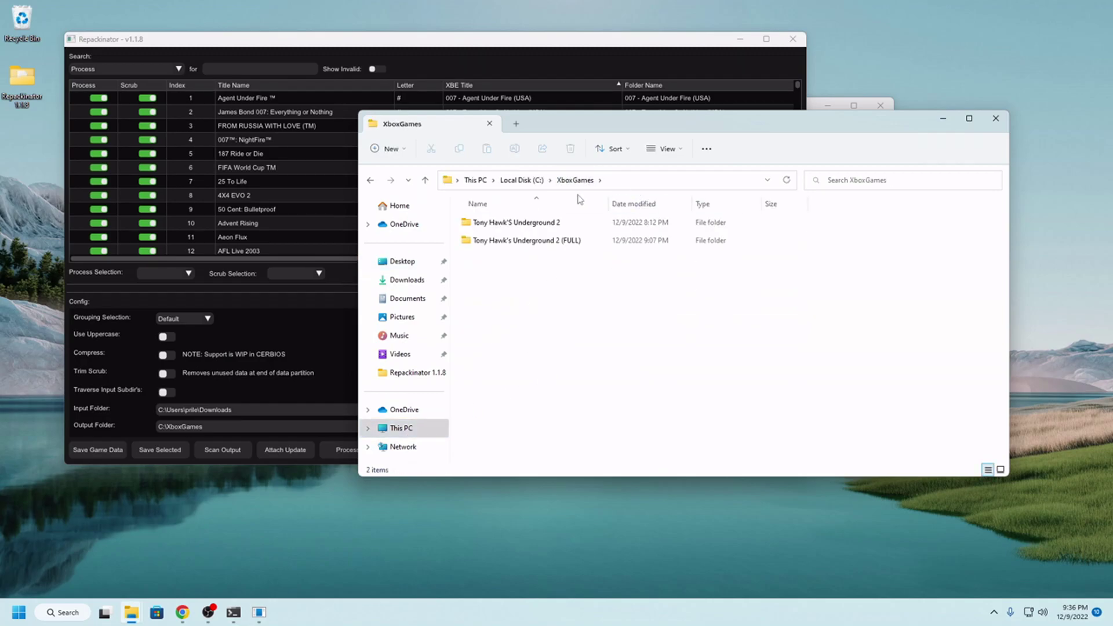
click(584, 242)
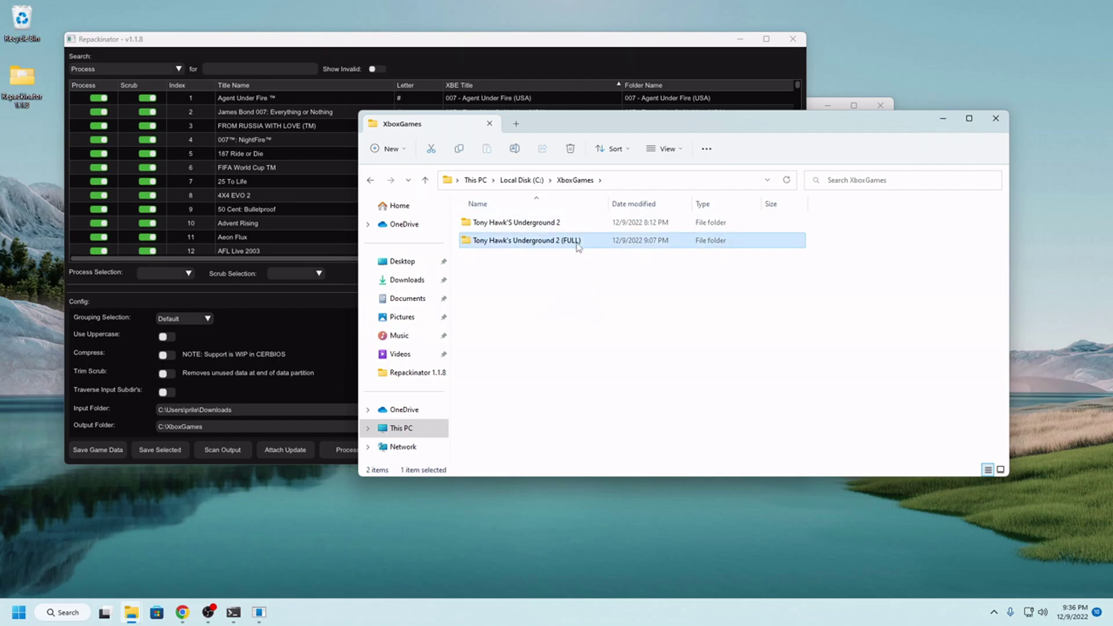
double_click(562, 246)
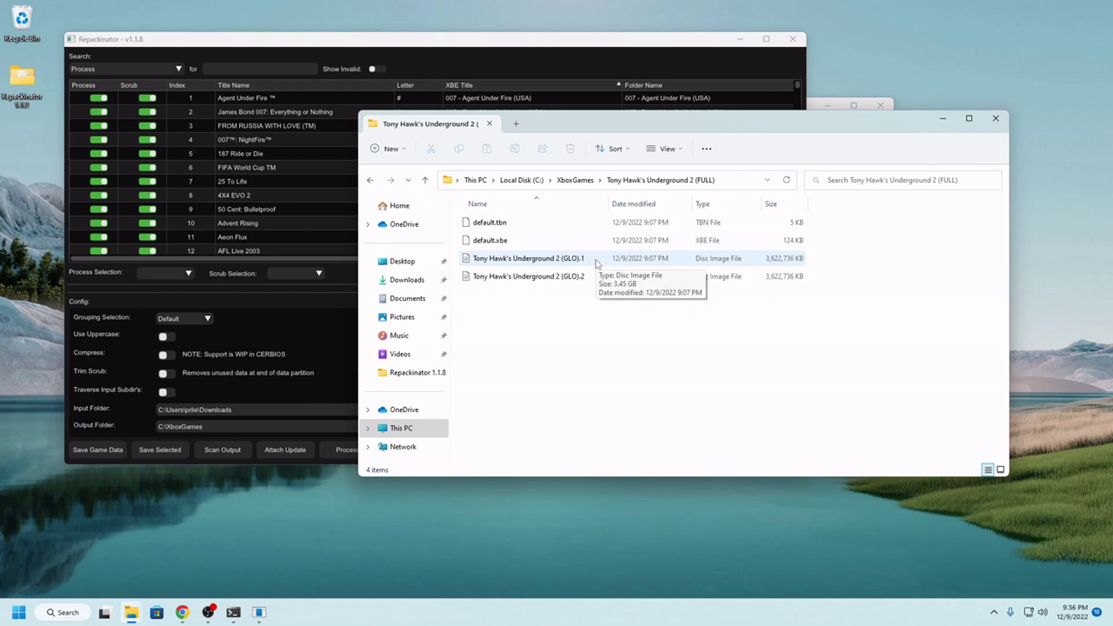
click(375, 182)
click(947, 122)
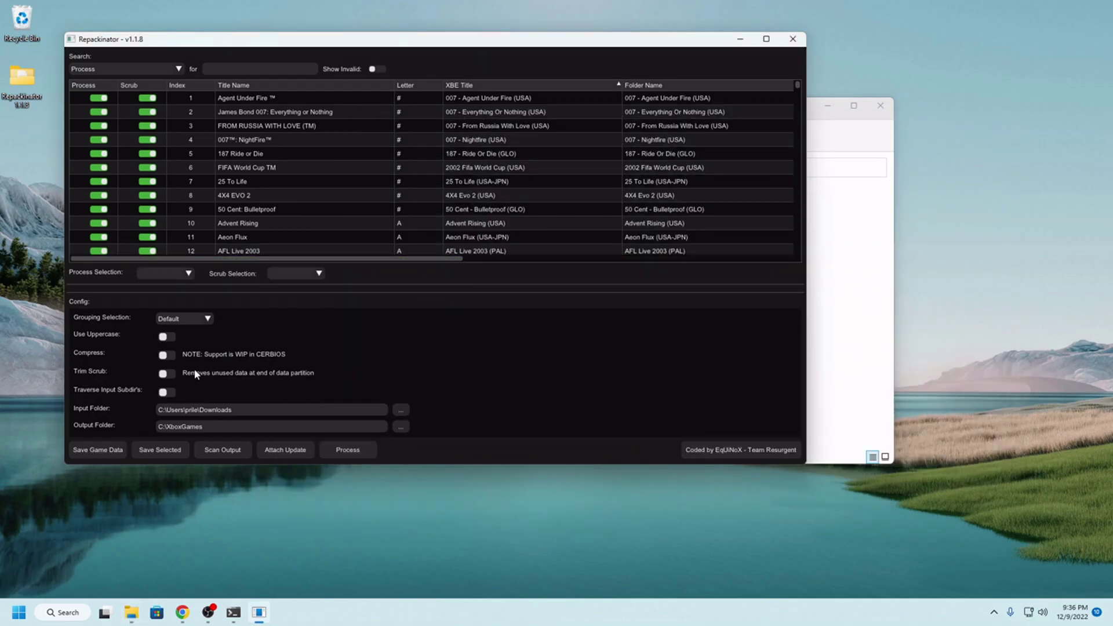
- Enable Compress and Trim Scrub, try to process the input folder, and close the widened repacking log
click(165, 357)
click(169, 377)
click(341, 452)
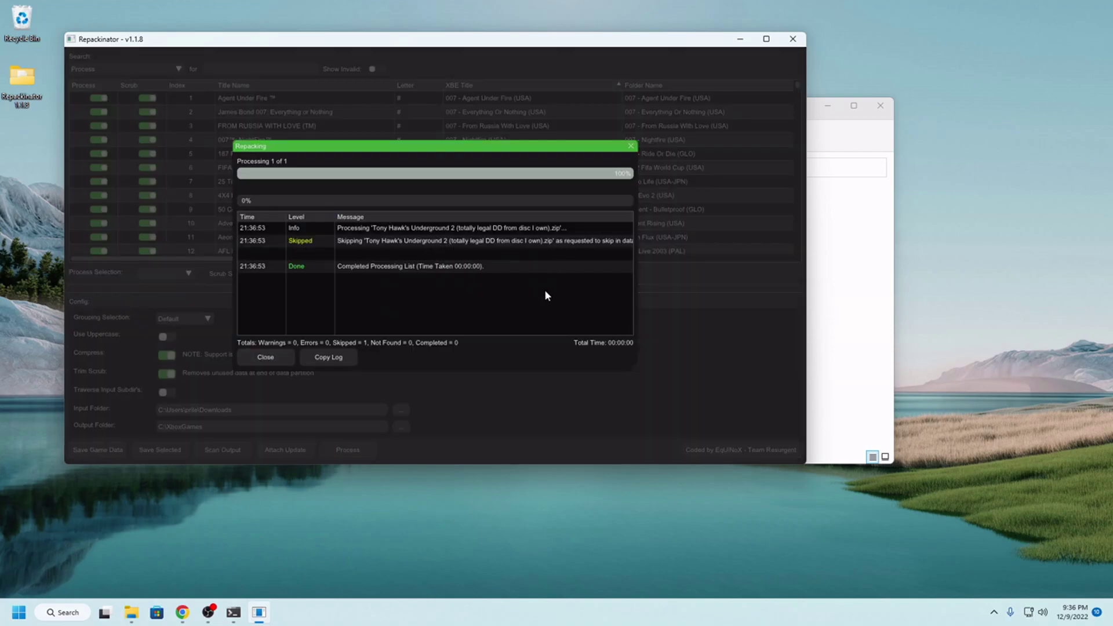
drag(635, 371, 771, 415)
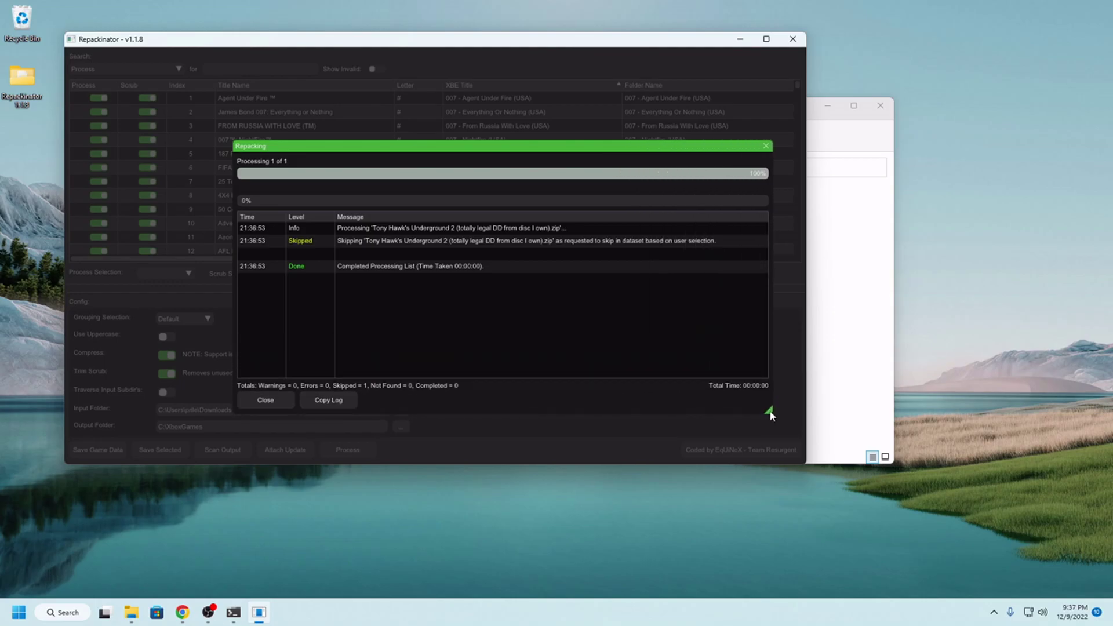
click(267, 400)
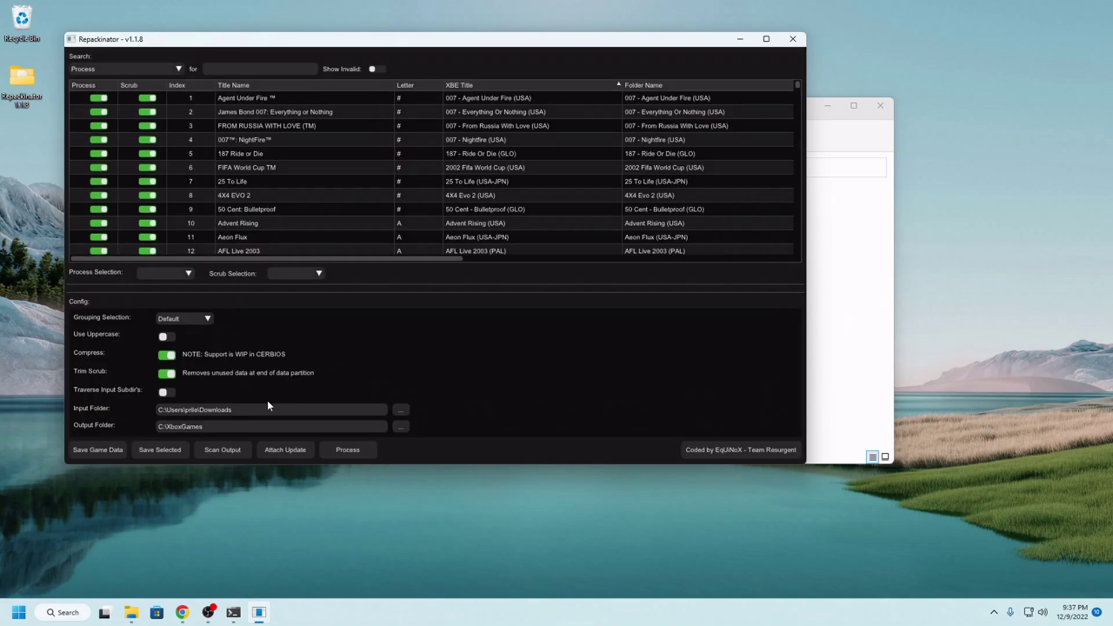
- Change the Process Selection for the game list and process the Tony Hawk's Underground 2 archive again
click(189, 275)
click(182, 302)
click(339, 447)
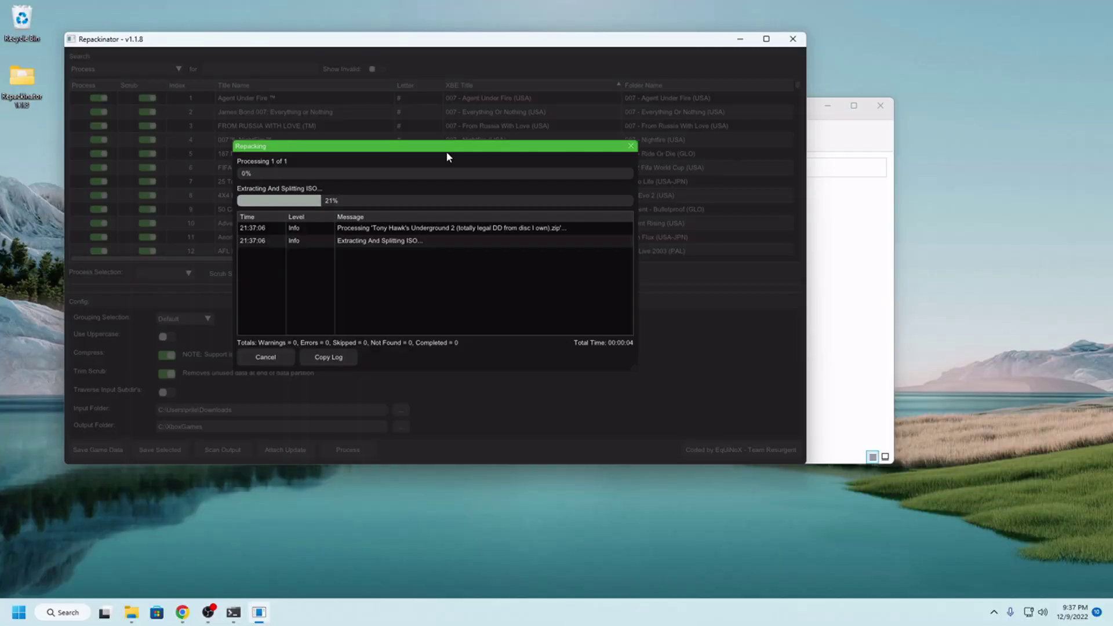
drag(447, 152, 560, 116)
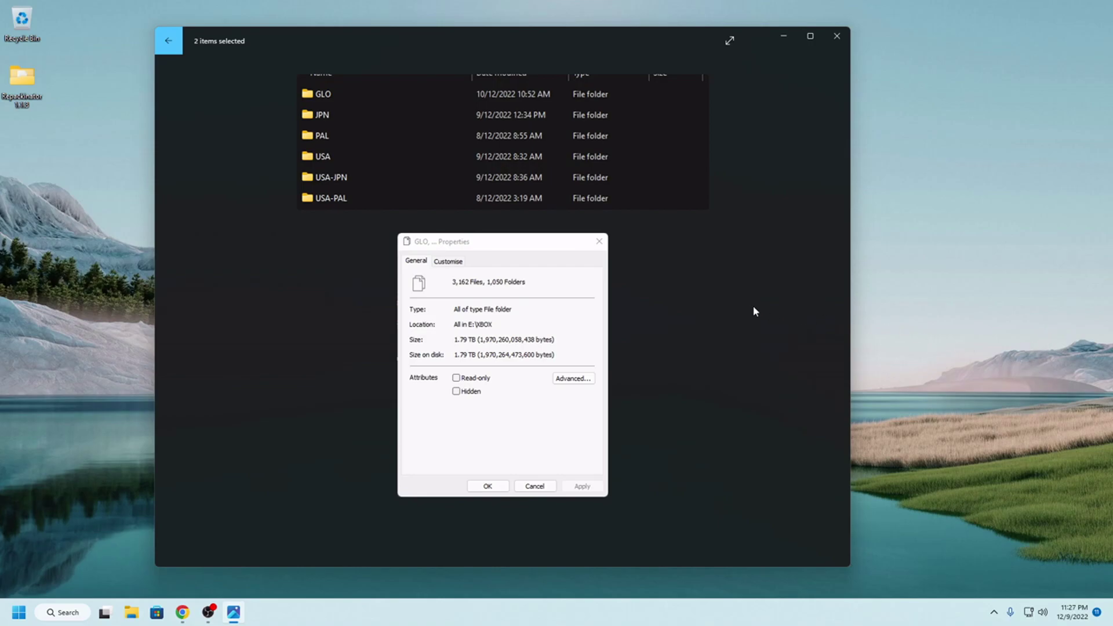
- Review the image of the Xbox region folders' total size properties and close it
mouse_move(577, 257)
click(838, 36)
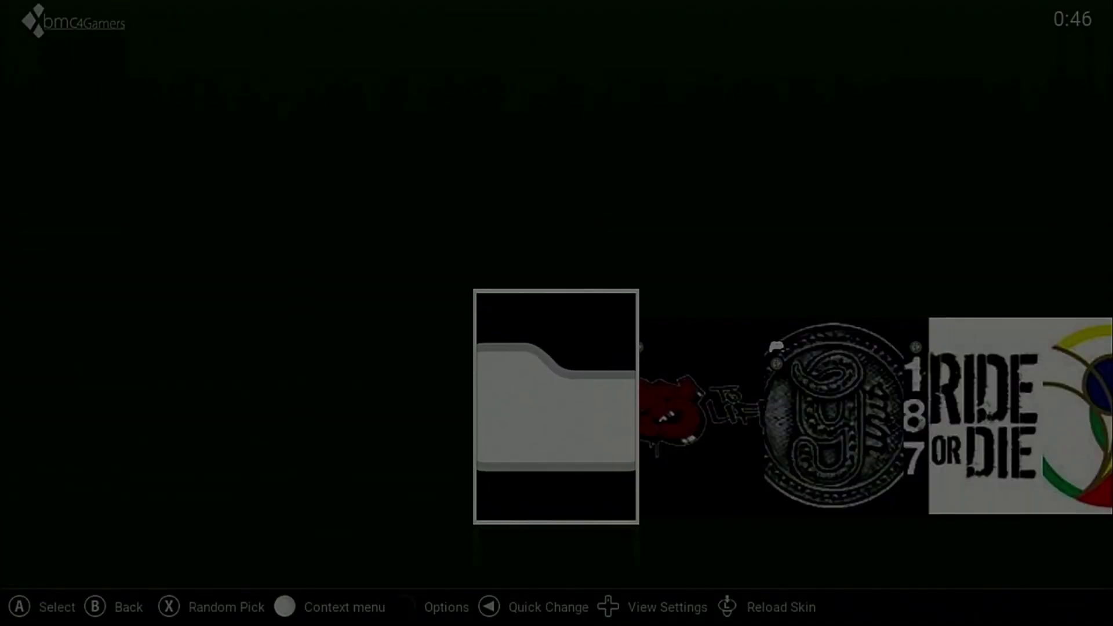
- Switch to XBMC4Gamers and open the File manager from its settings
key(Menu)
key(Down)
key(Escape)
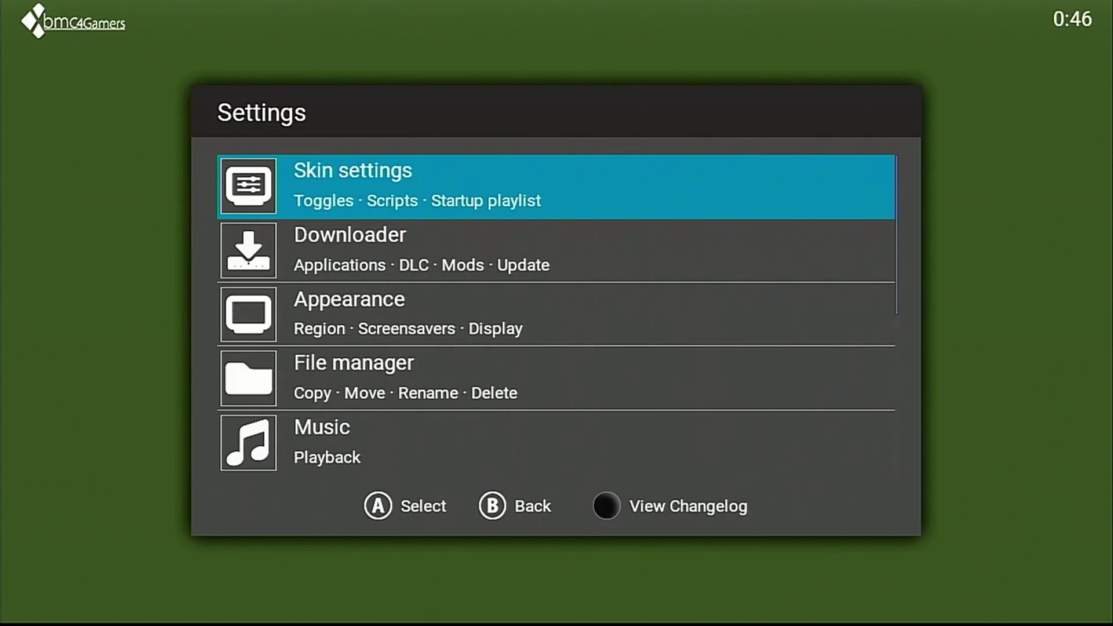
key(Down)
key(Down)
key(Down)
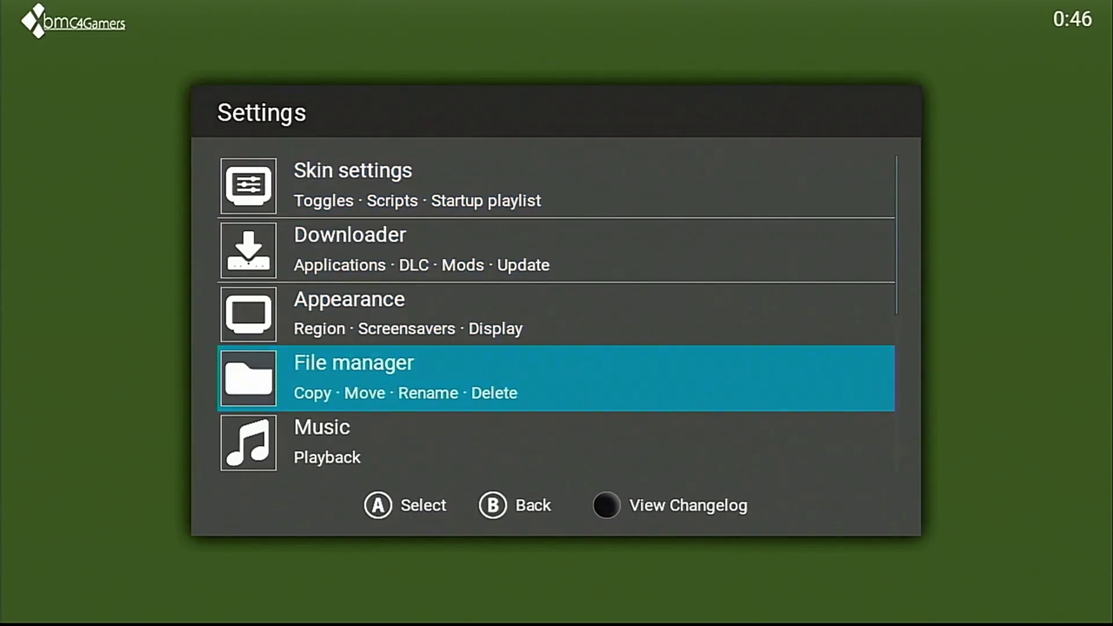
key(Return)
- Browse to the CciTest folder on drive F:
key(Down)
key(Down)
key(Down)
key(Return)
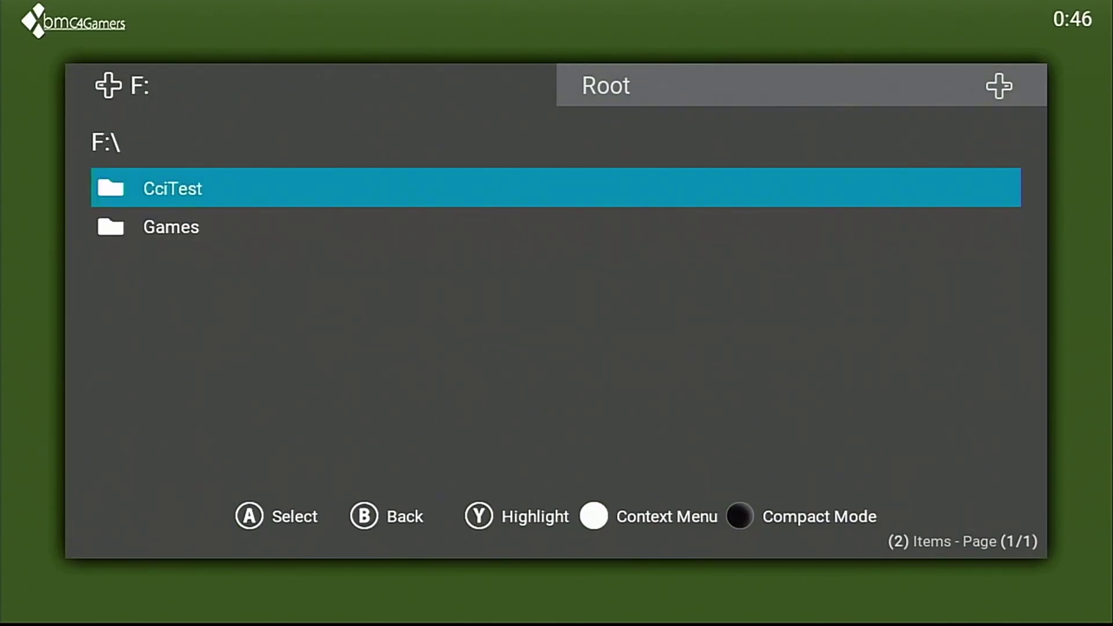
key(Return)
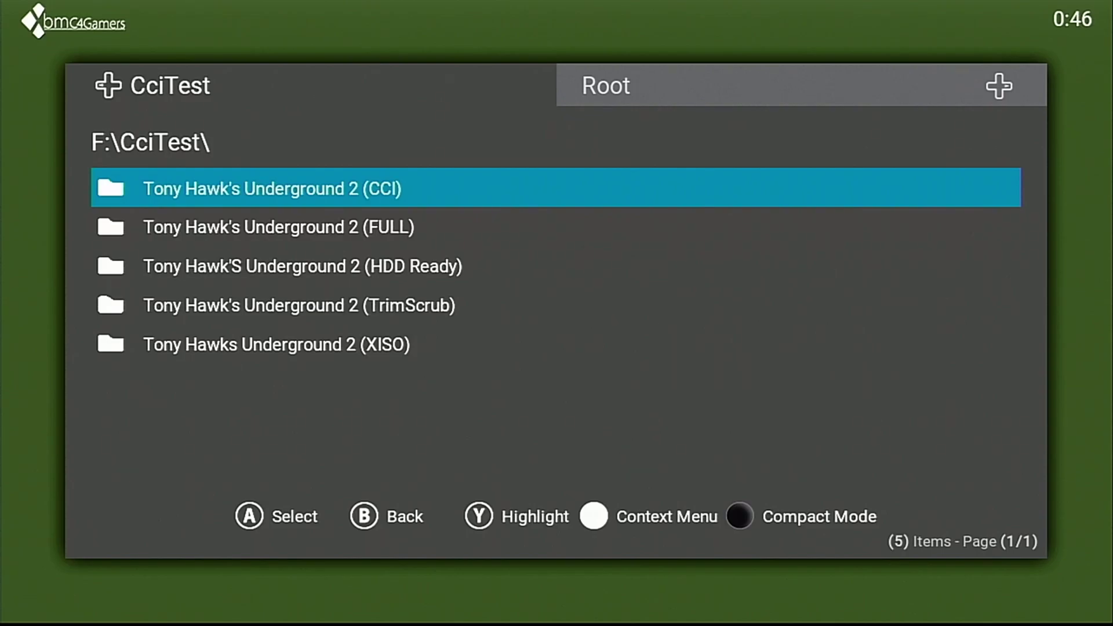
- Calculate the size of the Tony Hawk's Underground 2 (FULL) folder
key(Down)
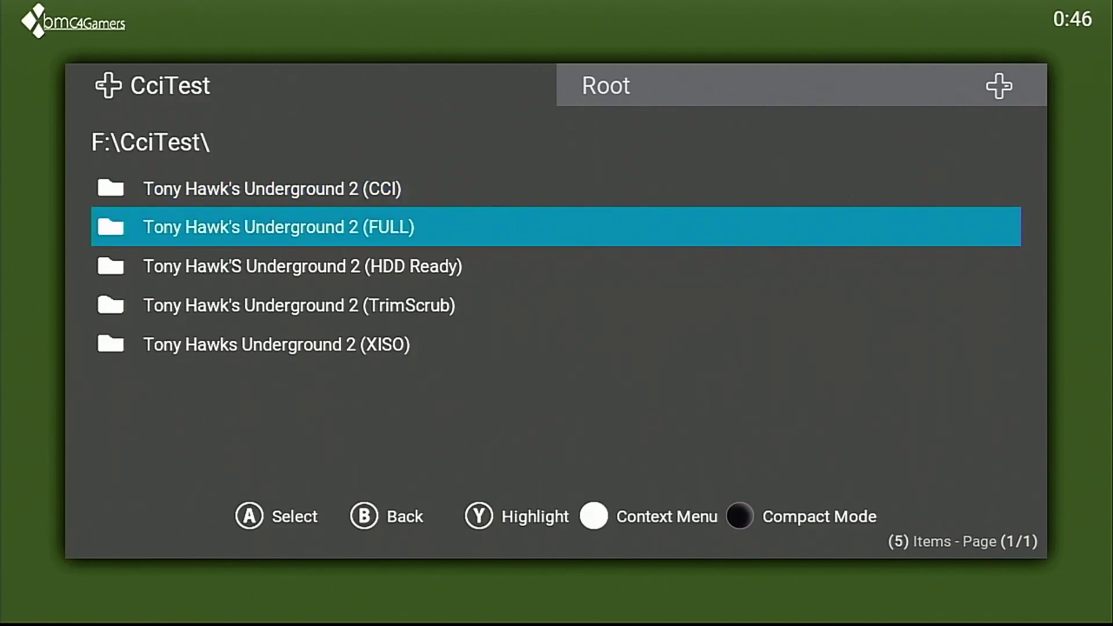
key(c)
key(Down)
key(Down)
key(Down)
key(Down)
key(Down)
key(Down)
key(Return)
- Calculate the size of the Tony Hawk's Underground 2 (TrimScrub) folder
key(Down)
key(Down)
key(Down)
key(Up)
key(Up)
key(Down)
key(c)
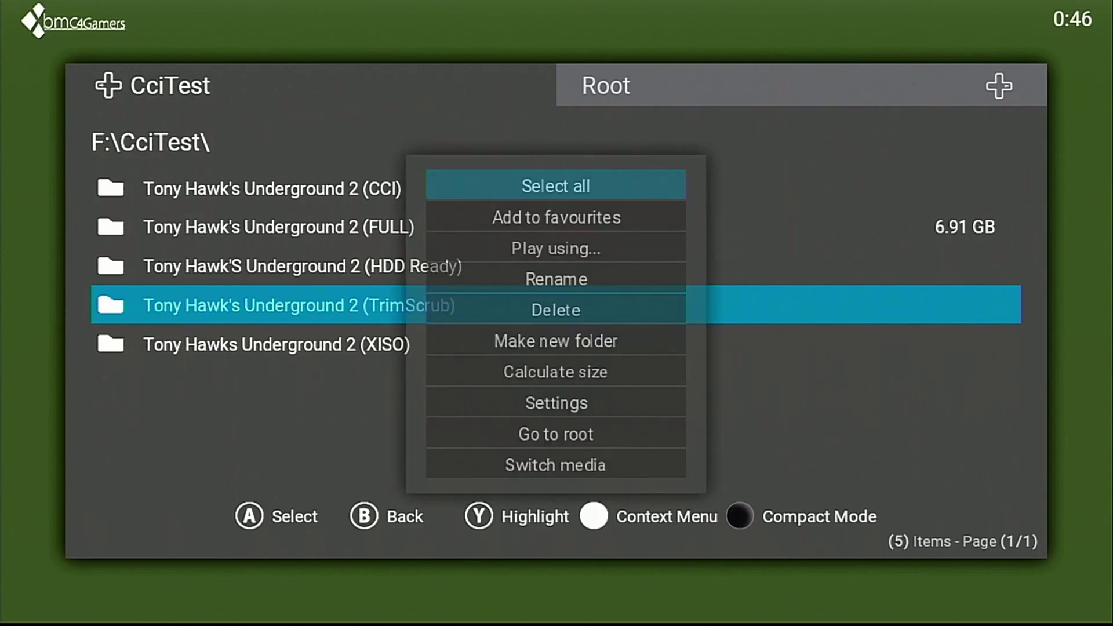
key(Down)
key(Down)
key(Down)
key(Down)
key(Down)
key(Down)
key(Down)
key(Up)
key(Return)
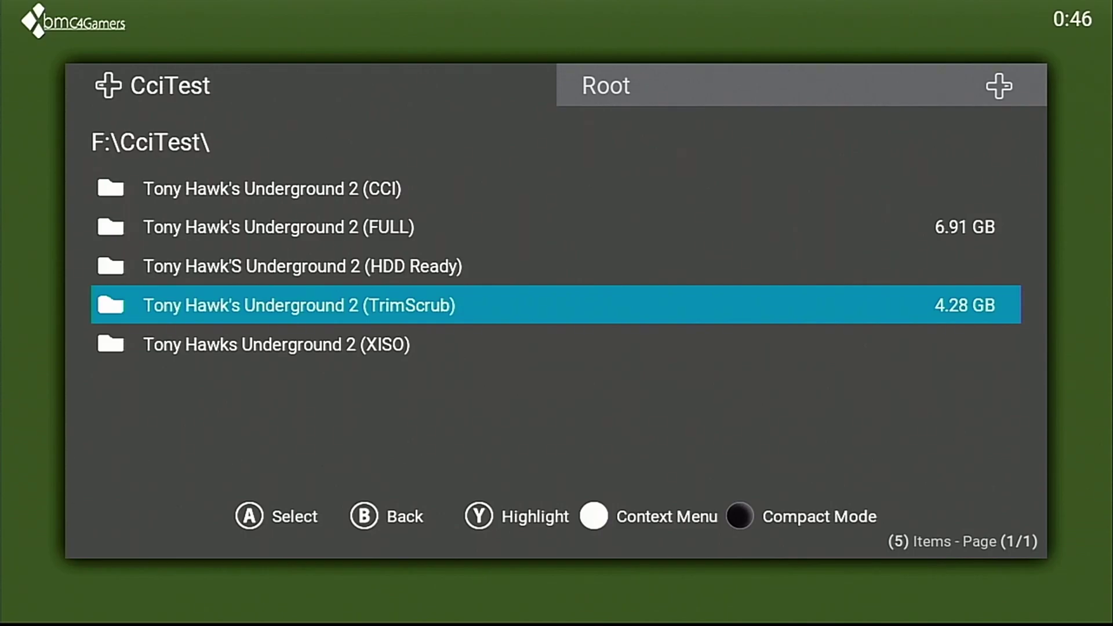
- Calculate the size of the Tony Hawk'S Underground 2 (HDD Ready) folder
key(Up)
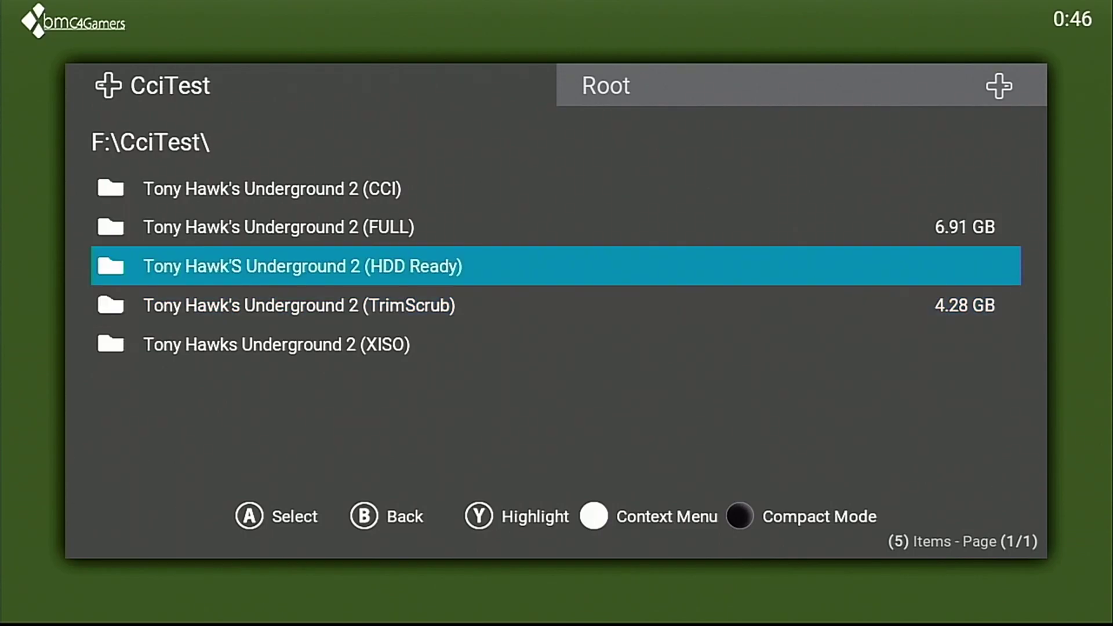
key(c)
key(Down)
key(Down)
key(Down)
key(Down)
key(Down)
key(Down)
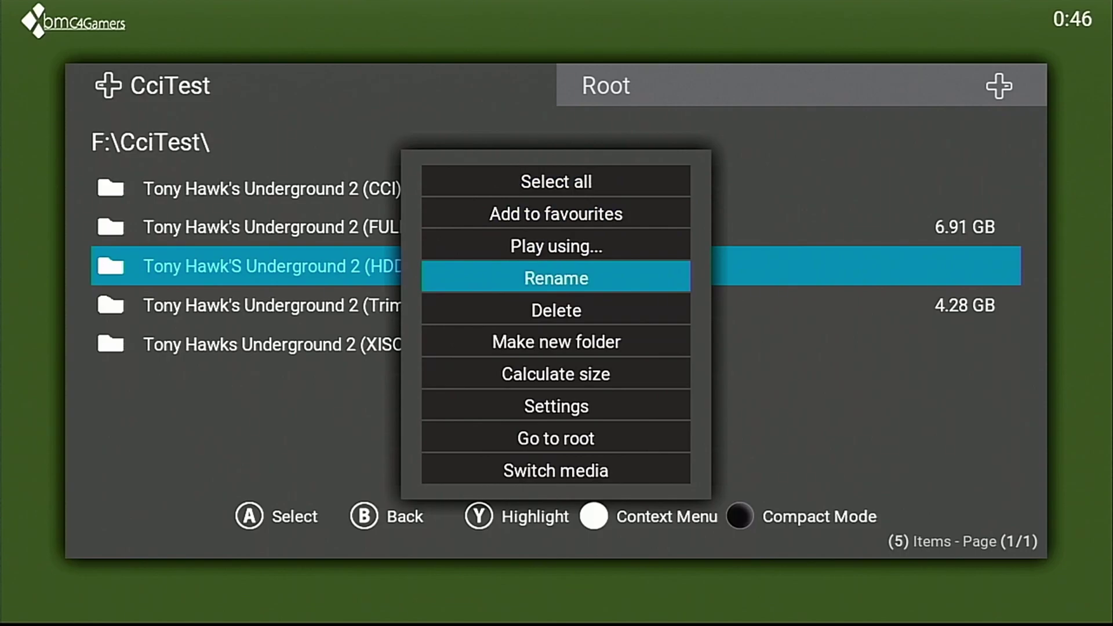
key(Return)
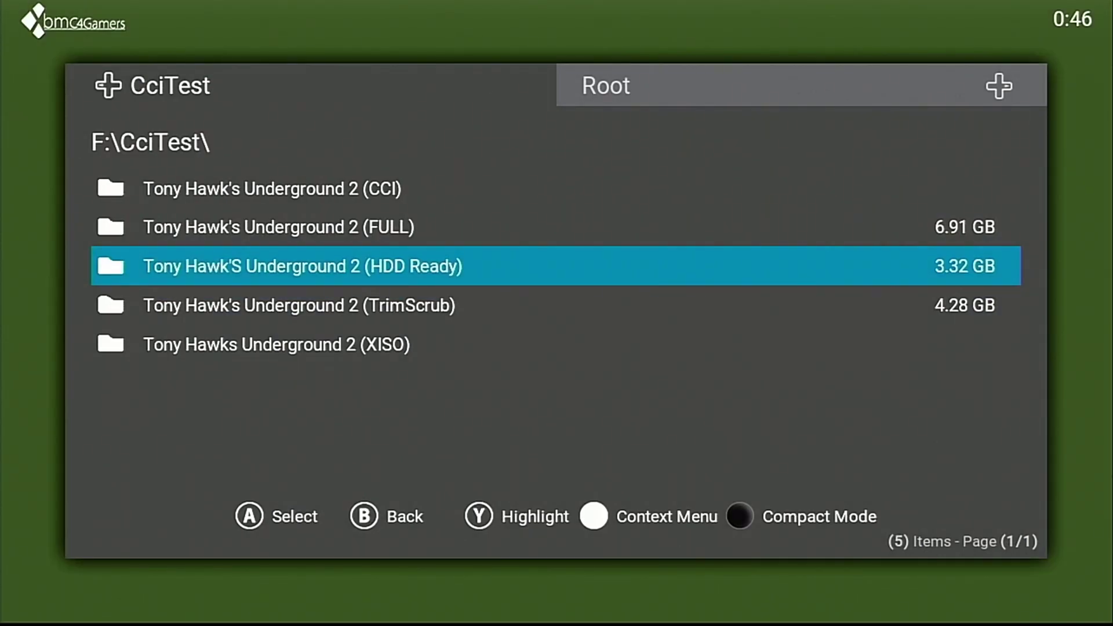
- Calculate the size of the Tony Hawks Underground 2 (XISO) folder
key(Down)
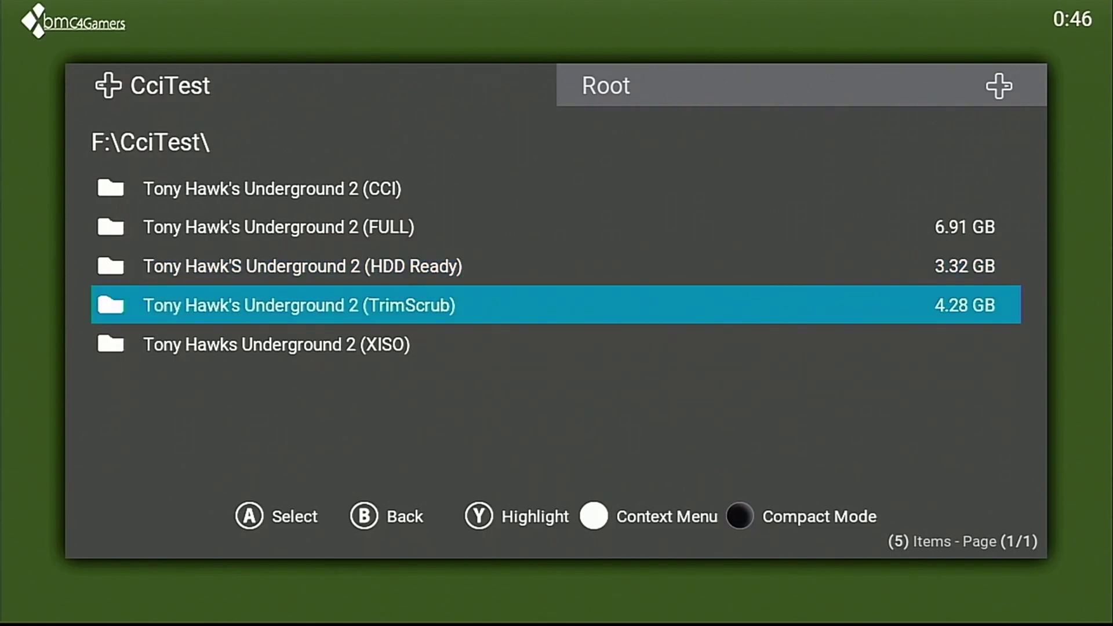
key(Down)
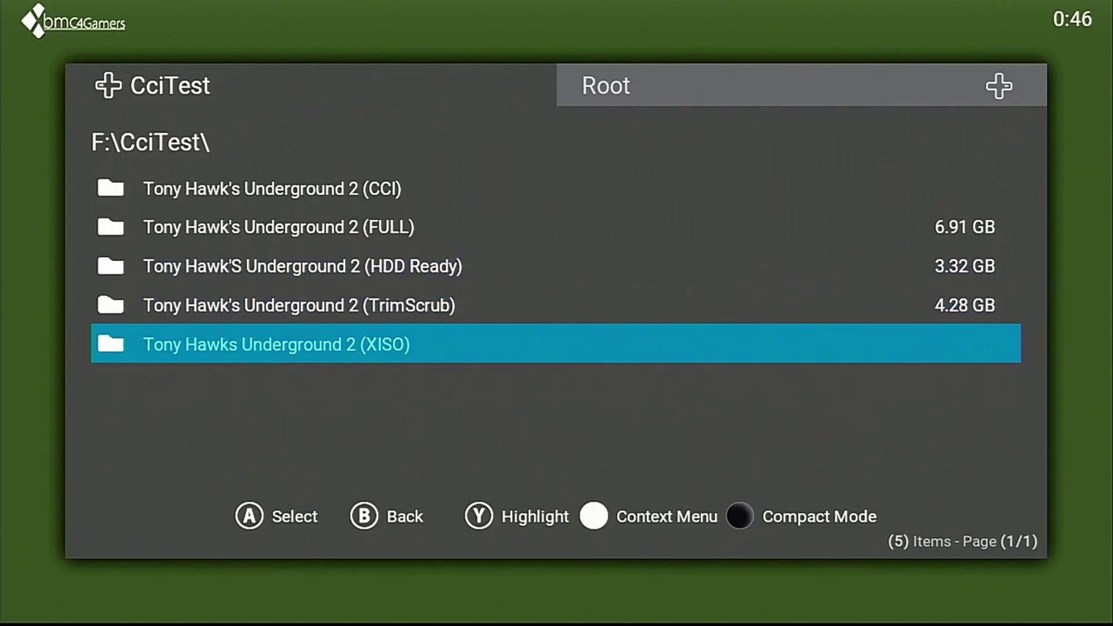
key(c)
key(Down)
key(Down)
key(Down)
key(Down)
key(Down)
key(Down)
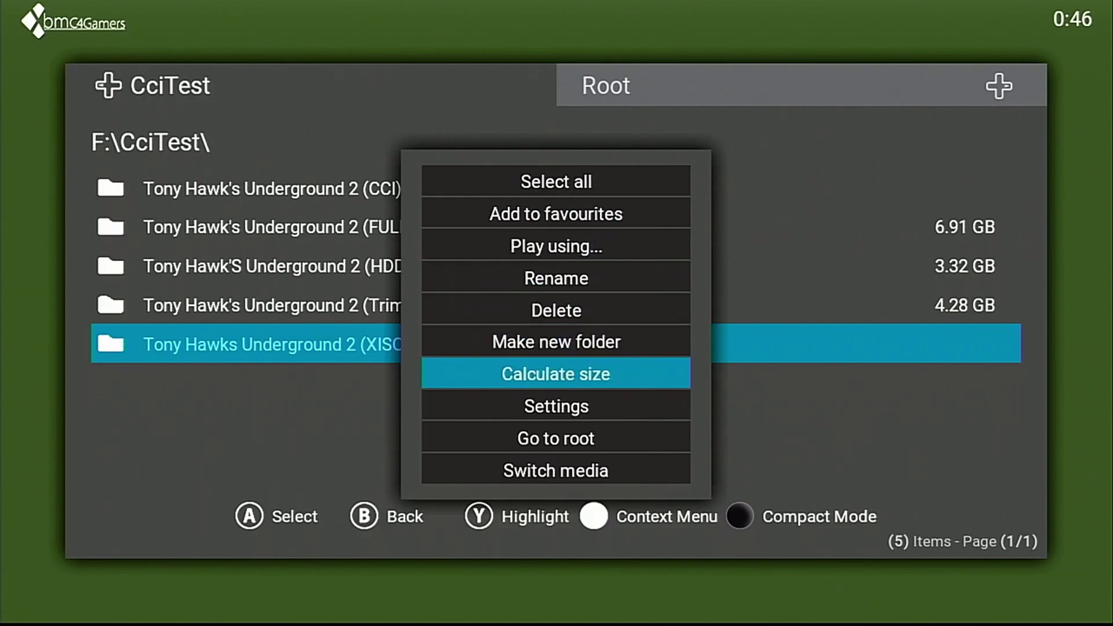
key(Return)
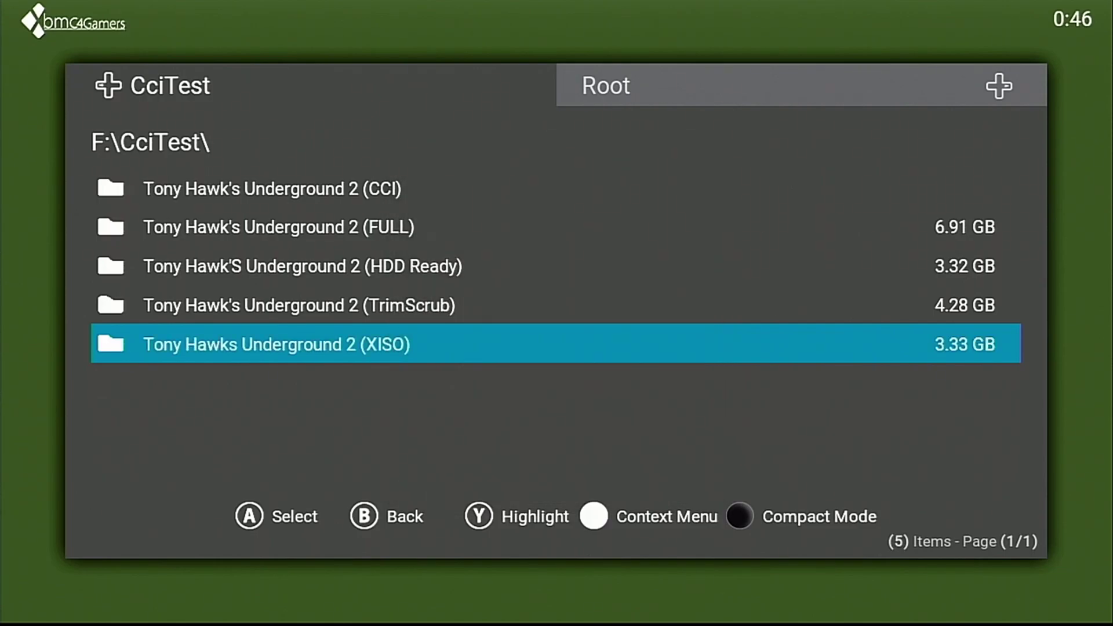
- Compare the calculated sizes of the HDD Ready, TrimScrub and XISO folders
key(Up)
key(Up)
key(Down)
key(Down)
key(Up)
key(Up)
key(Down)
key(Up)
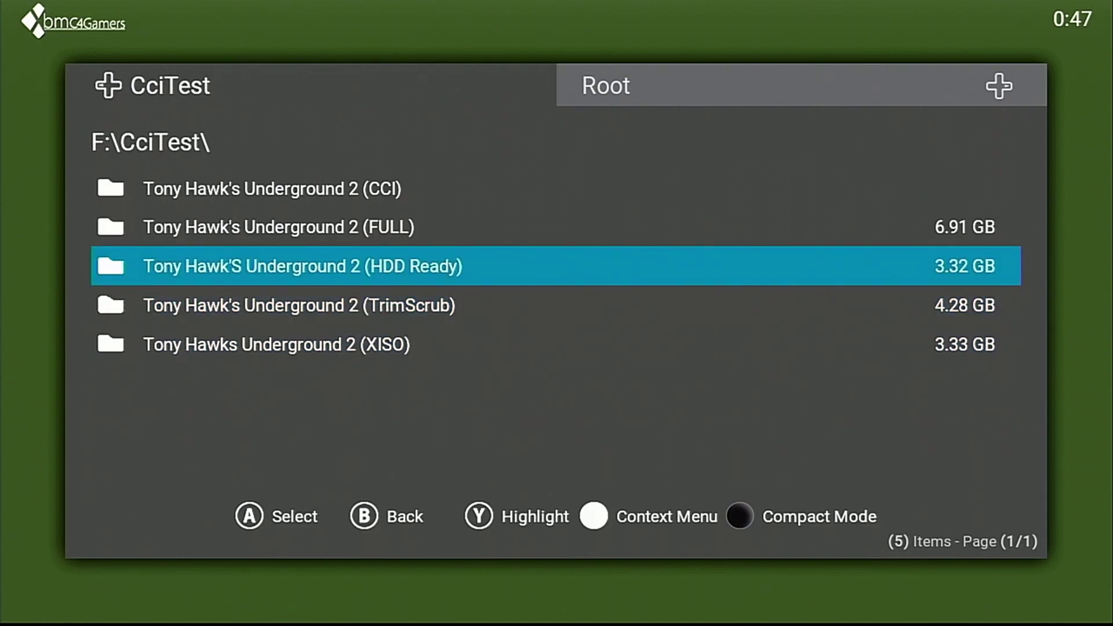
- Compare the HDD Ready folder's size with those of the TrimScrub and XISO versions
key(Down)
key(Up)
key(Down)
key(Down)
key(Up)
key(Up)
key(Down)
key(Down)
- Calculate the size of the Tony Hawk's Underground 2 (CCI) folder
key(Up)
key(Up)
key(Up)
key(Up)
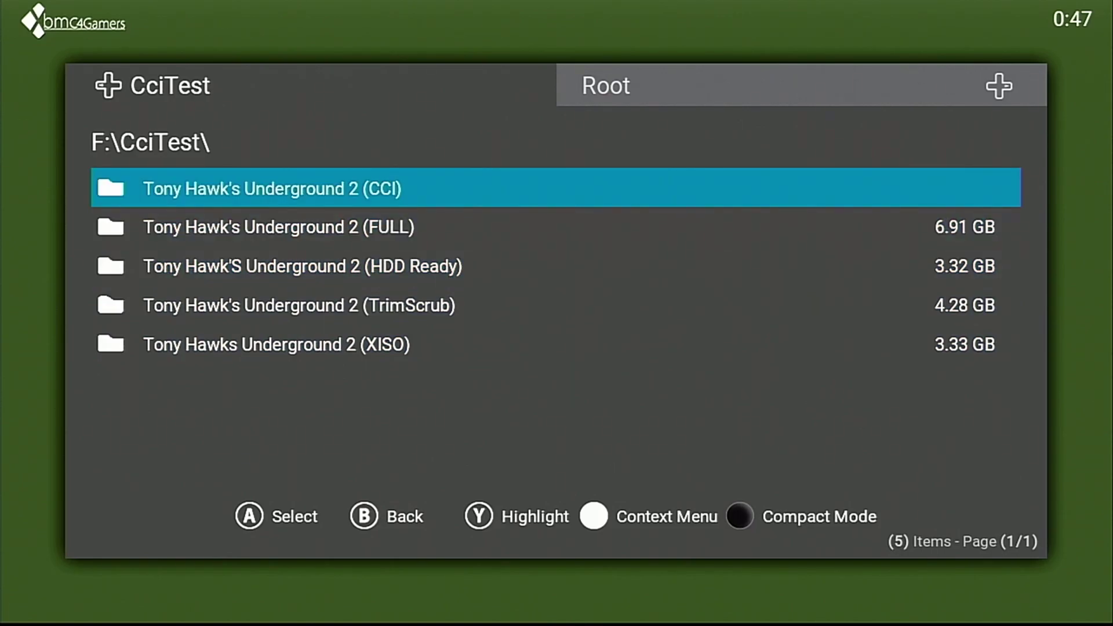
key(c)
key(Down)
key(Down)
key(Down)
key(Down)
key(Down)
key(Down)
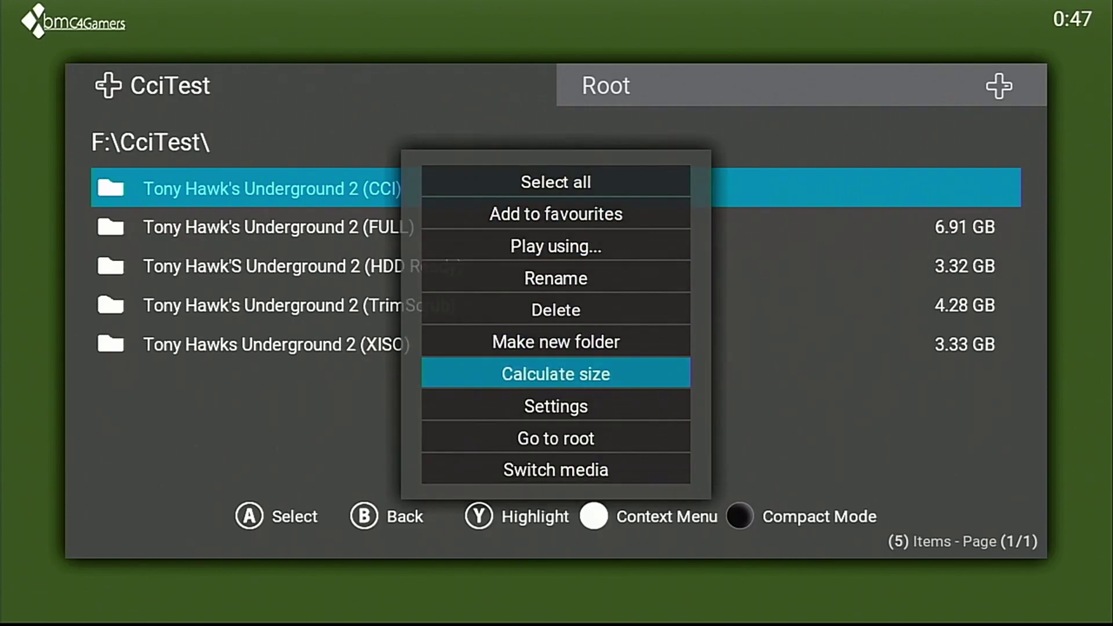
key(Return)
- Compare the CCI folder's calculated size with the sizes of the FULL and HDD Ready folders
key(Down)
key(Up)
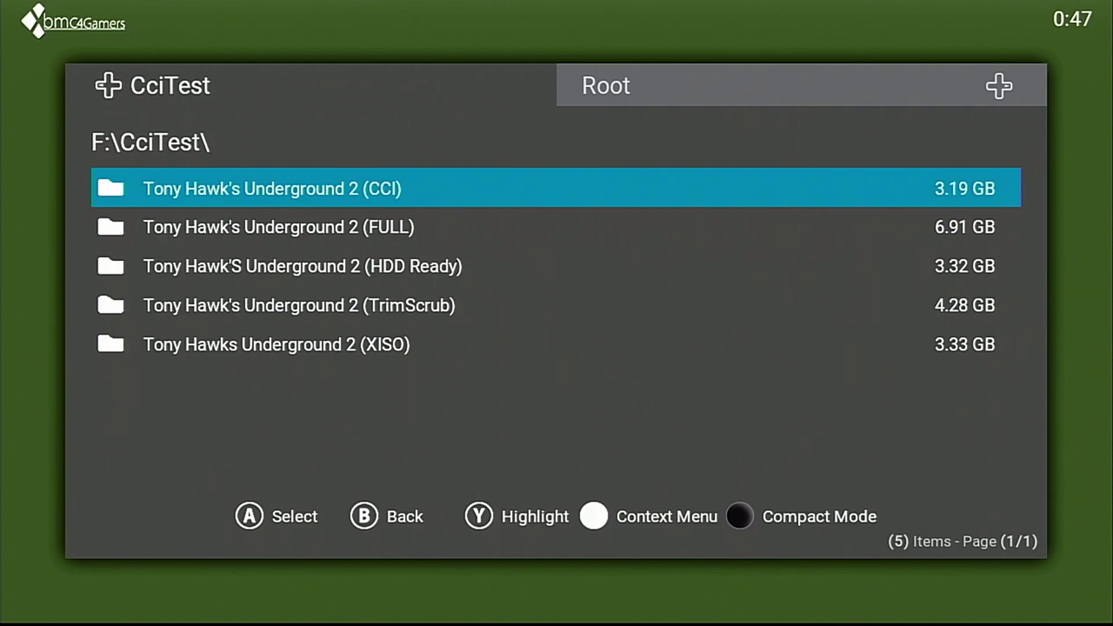
key(Down)
key(Down)
key(Up)
key(Up)
key(Down)
key(Down)
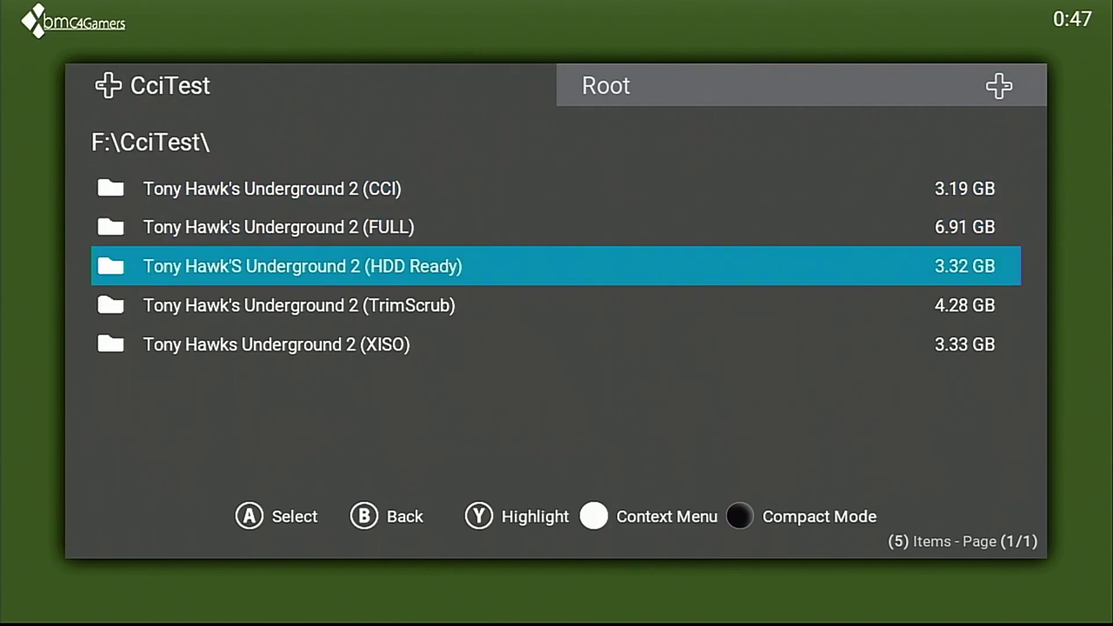
key(Up)
key(Up)
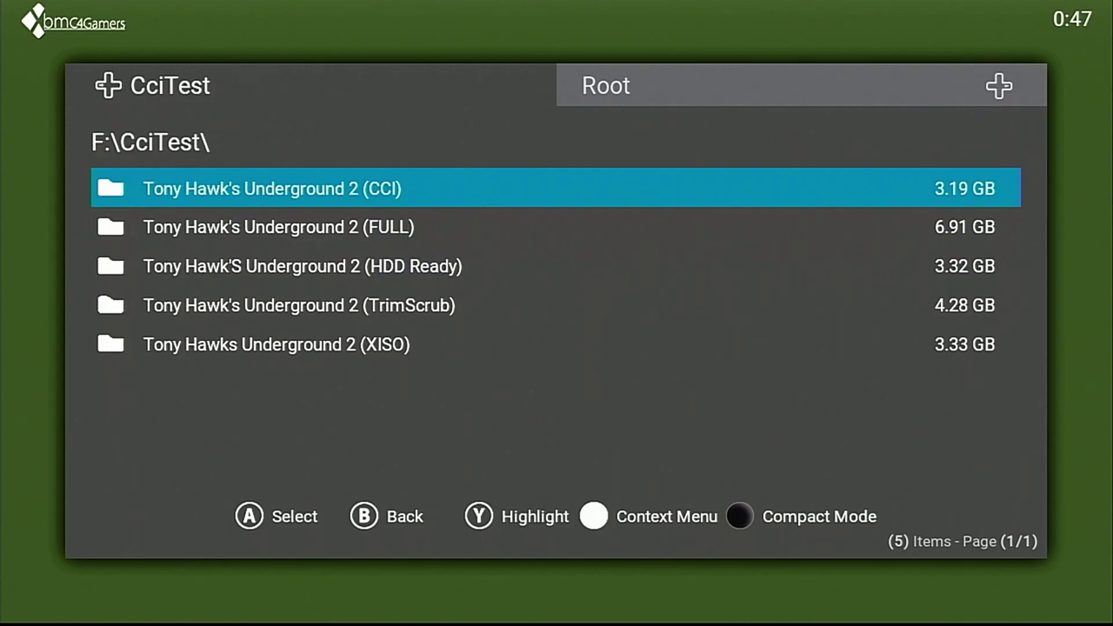
- Open the Tony Hawk's Underground 2 (CCI) folder and launch the game from it
key(Return)
key(Down)
key(Down)
key(Up)
key(Return)
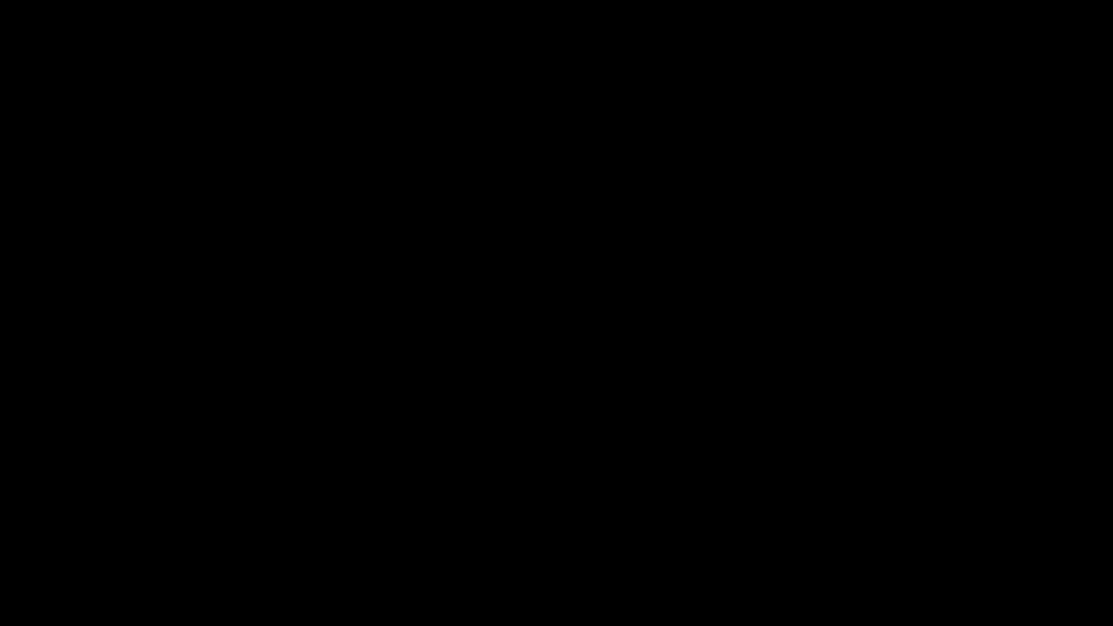